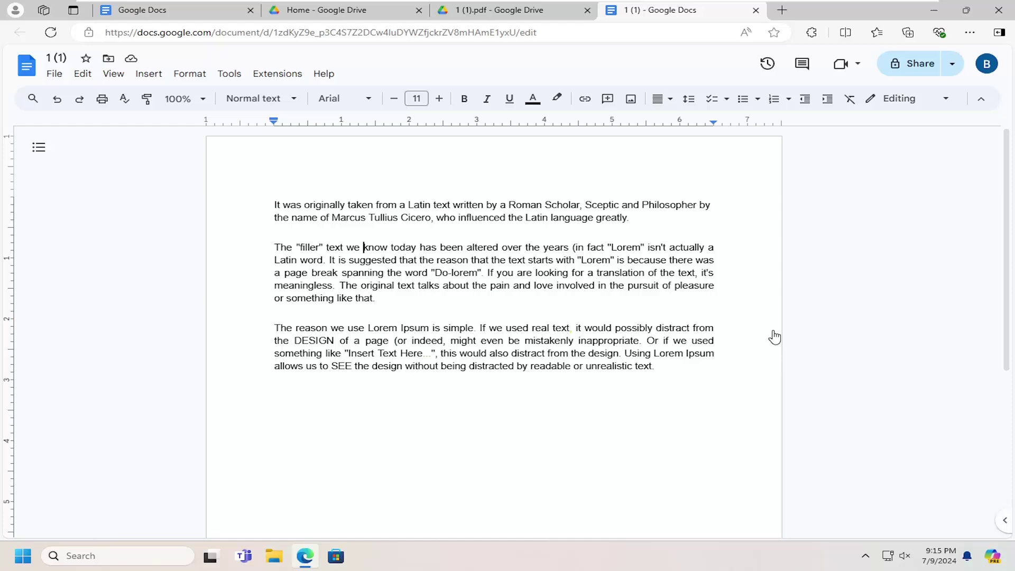
Step: Go from the document to the Docs home page, then open Google Drive in a new tab
click(34, 64)
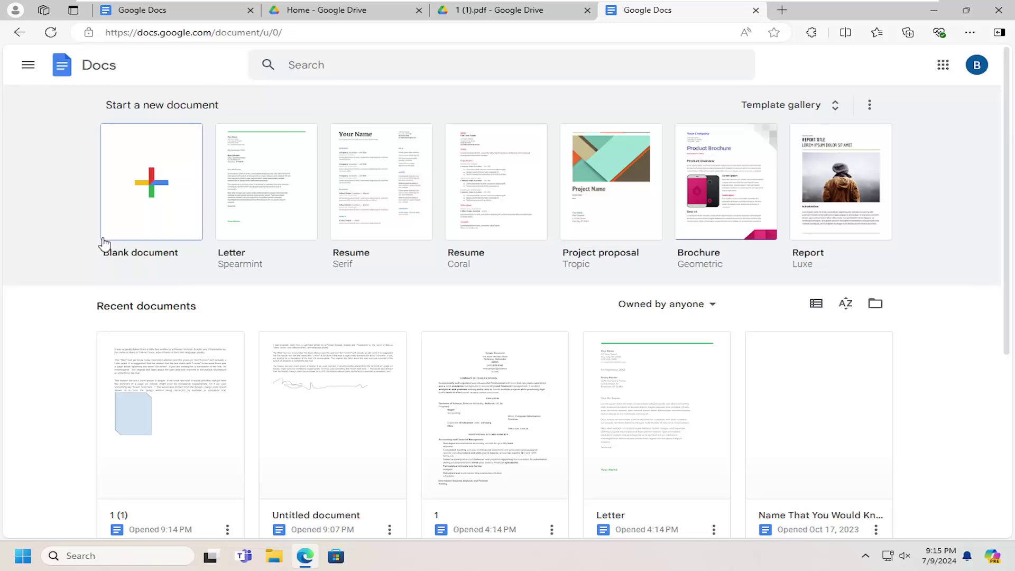
click(20, 65)
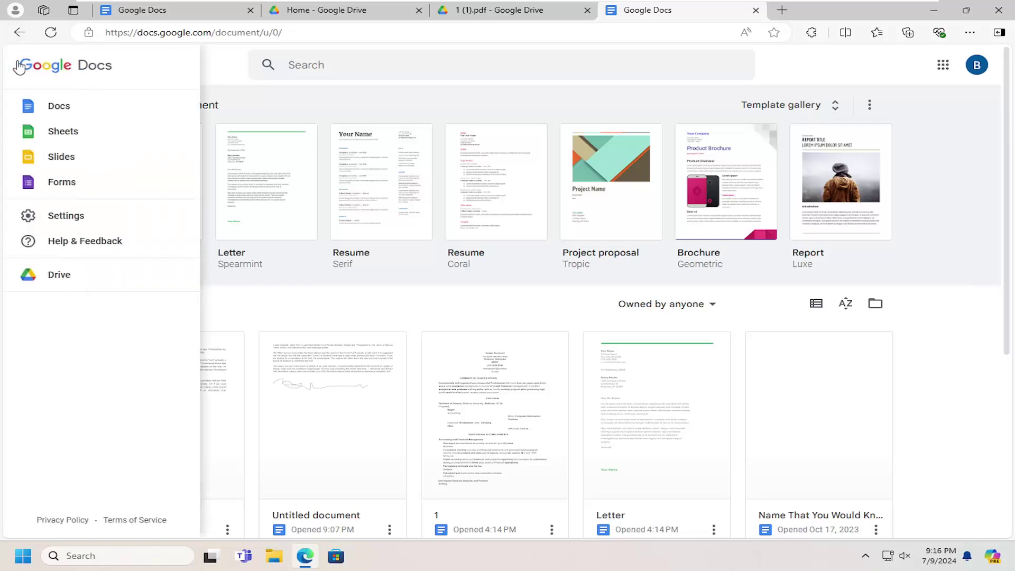
click(257, 86)
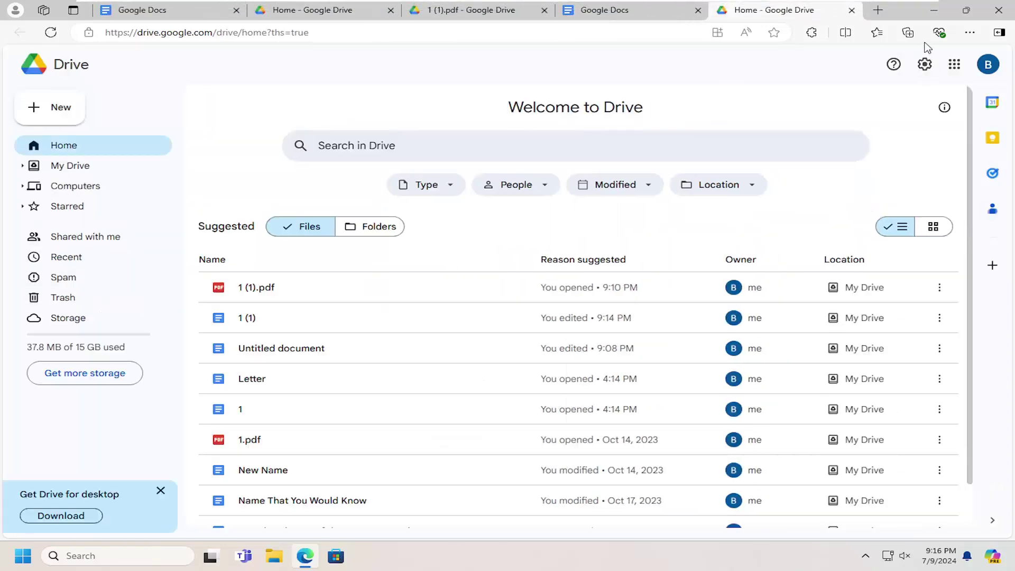
Step: Drag the desktop 1.pdf into Drive as a replacement version, then restore the full-screen browser
key(super+Right)
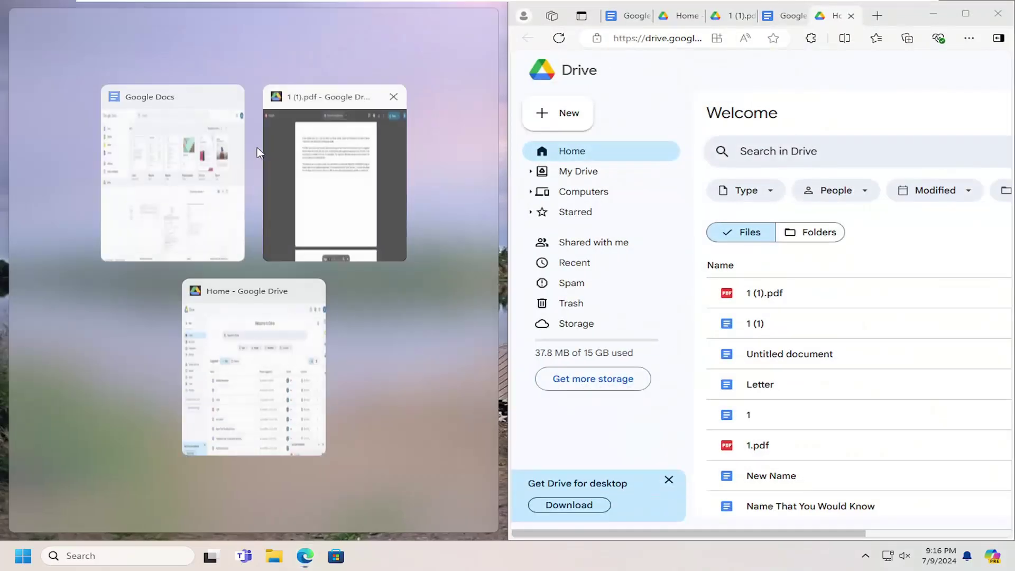
click(257, 152)
drag(26, 86, 791, 265)
click(875, 365)
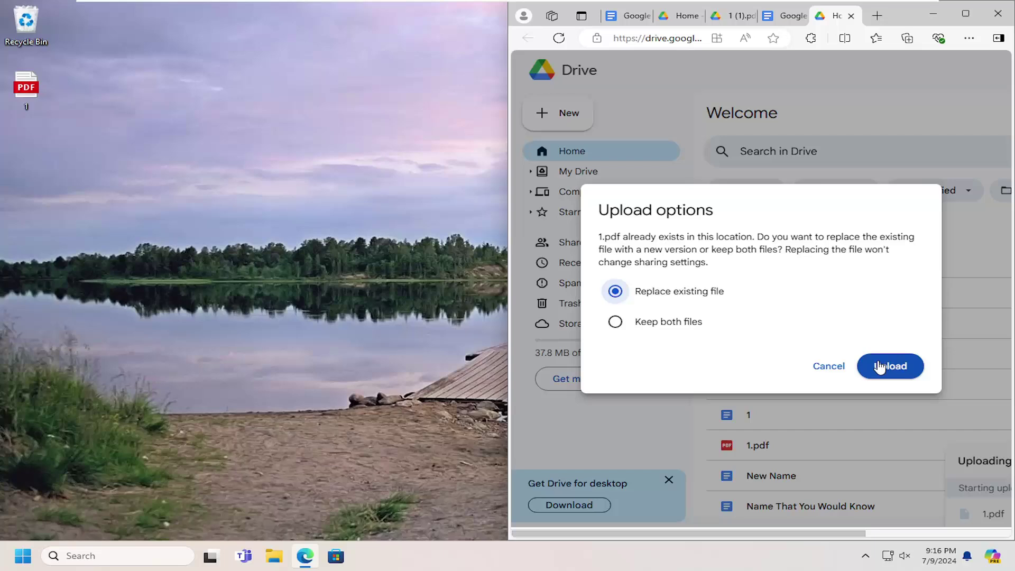
click(965, 14)
mouse_move(257, 289)
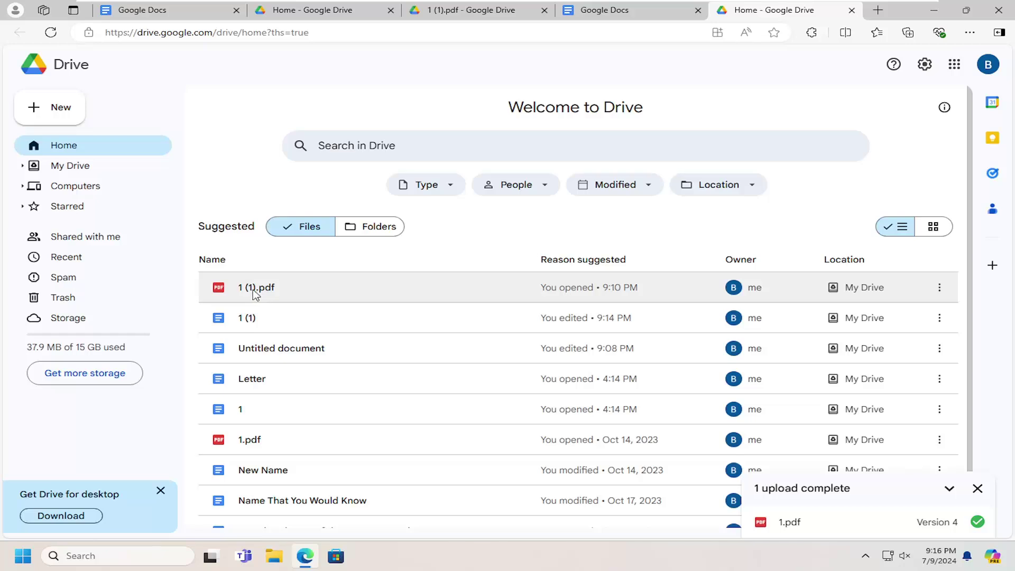
Step: Copy the share link of 1 (1).pdf from its context menu
right_click(255, 296)
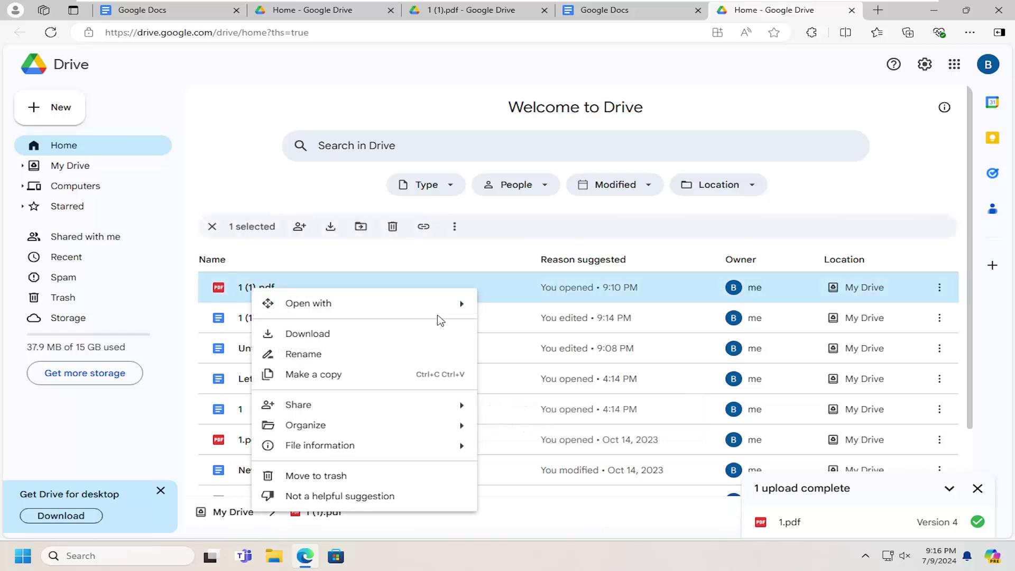
mouse_move(298, 404)
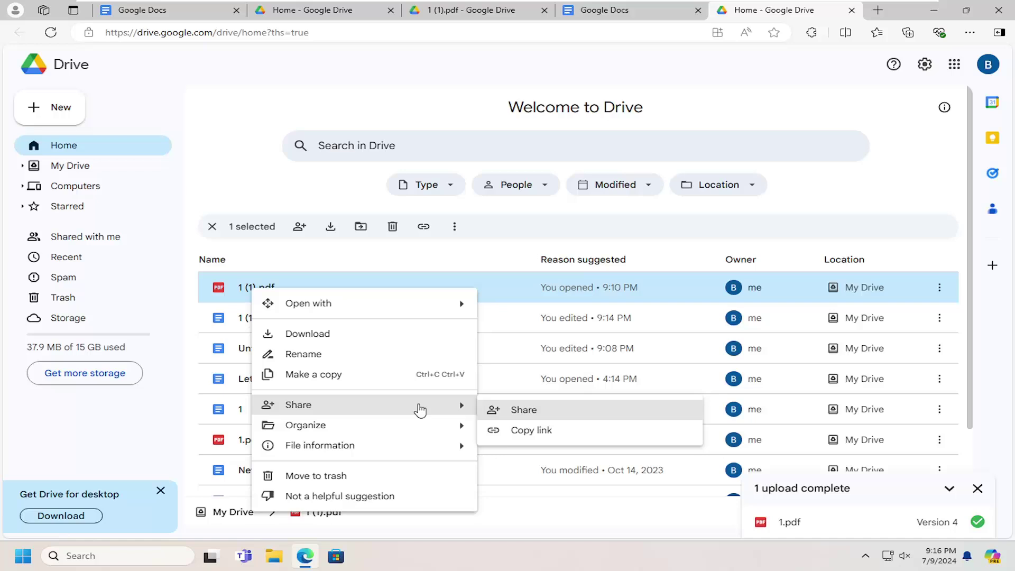
click(524, 432)
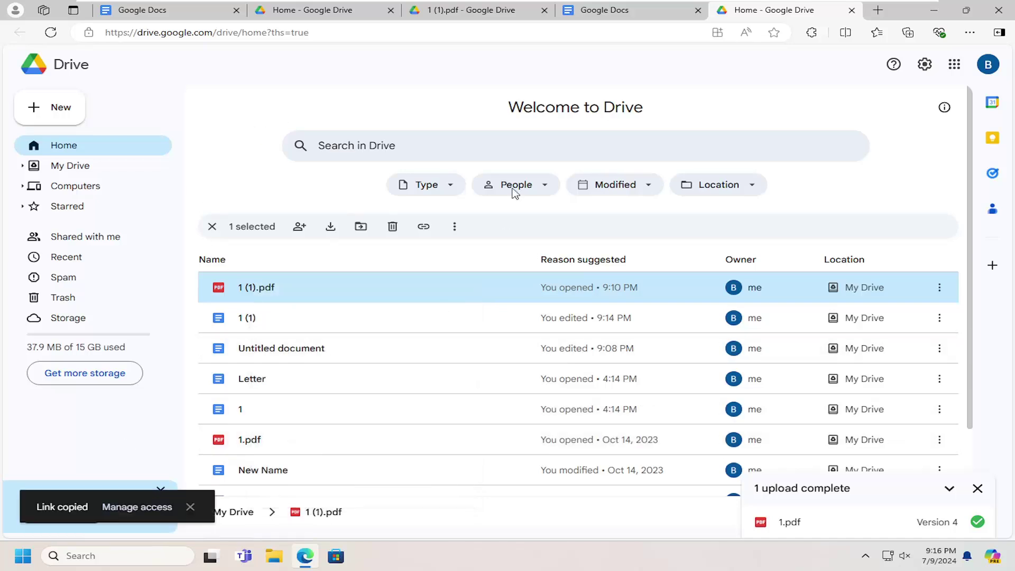
Step: In the 1 (1) document, paste the Drive link on a new line and convert it to a chip
click(593, 13)
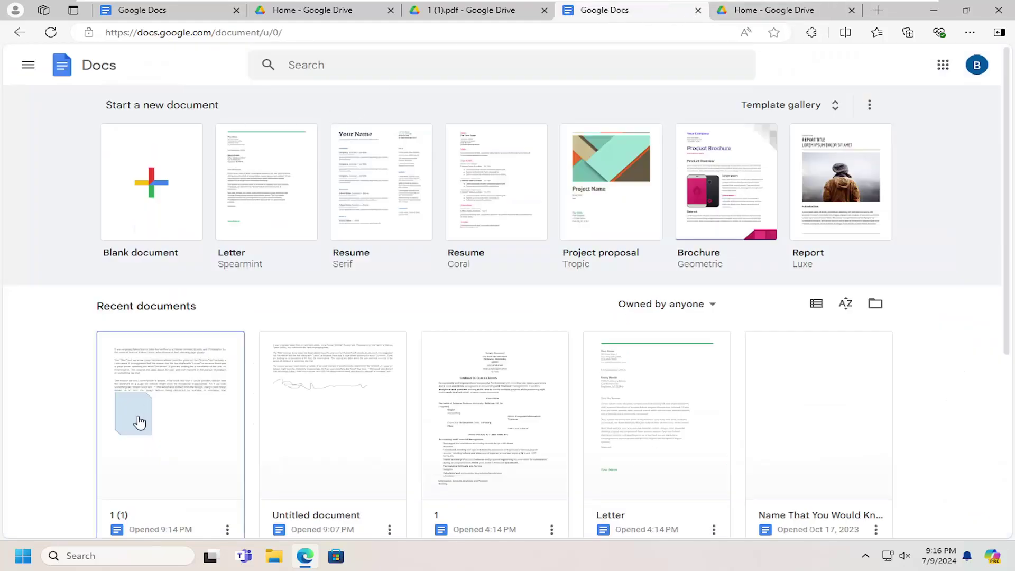
click(183, 397)
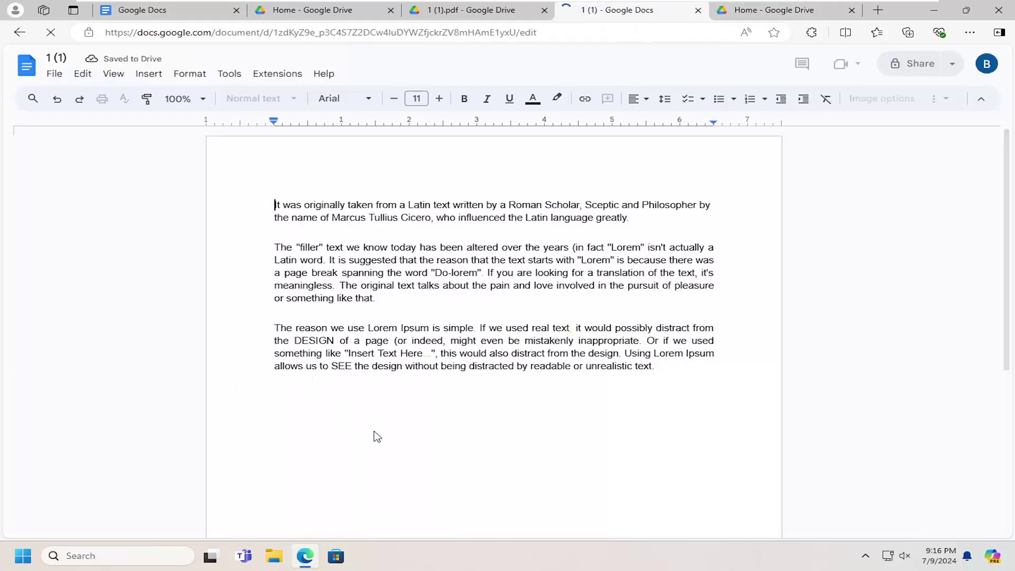
click(710, 369)
key(Return)
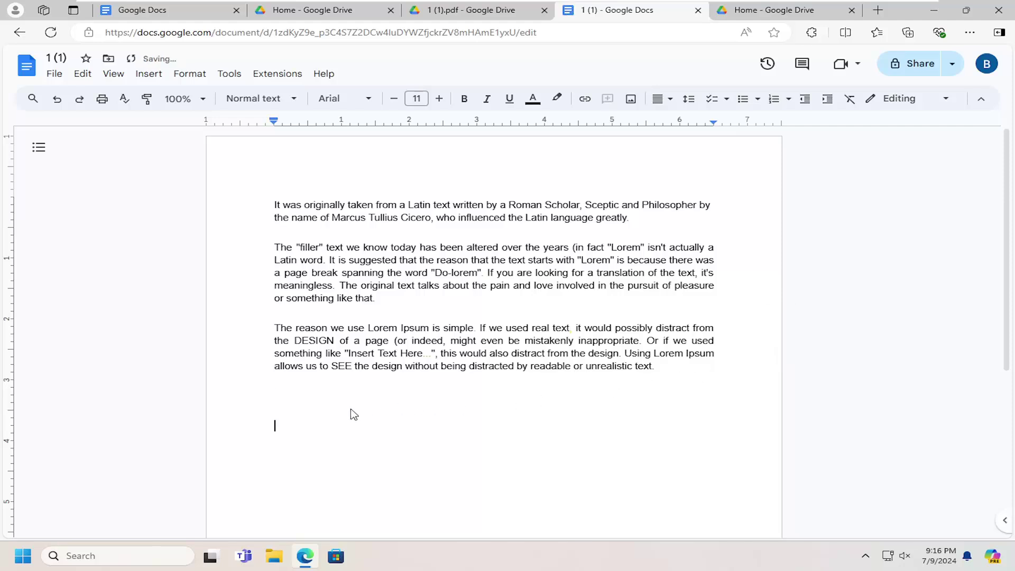
right_click(353, 413)
click(403, 242)
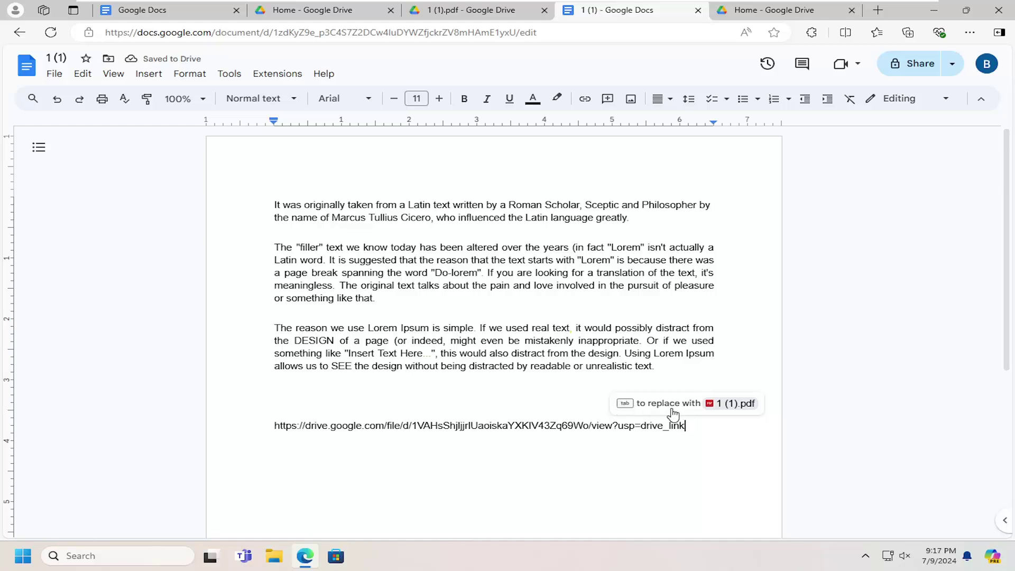
key(Tab)
Step: Preview the 1 (1).pdf chip and open the PDF from its card
click(300, 429)
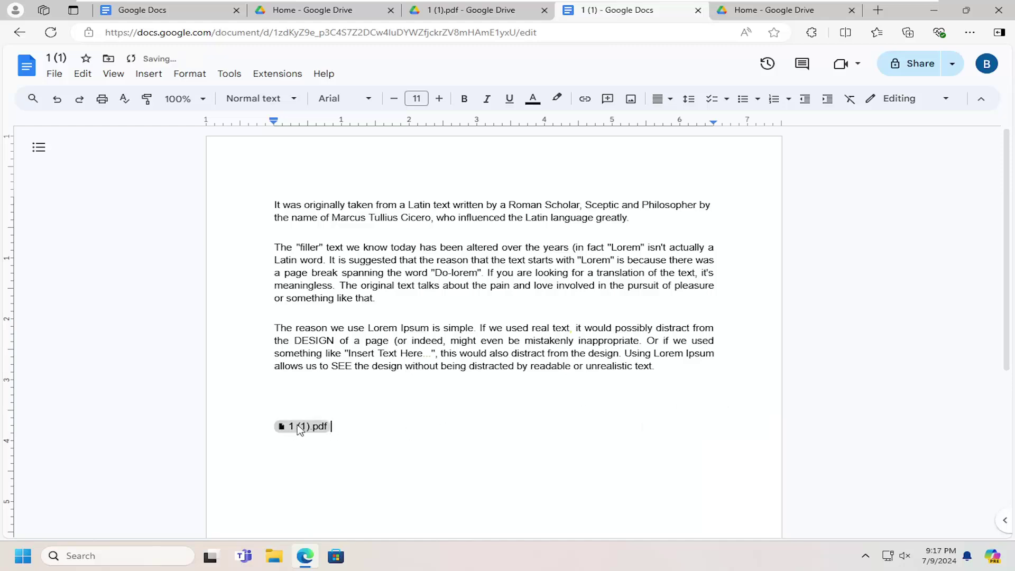
scroll(389, 462, down, 1)
scroll(389, 462, down, 3)
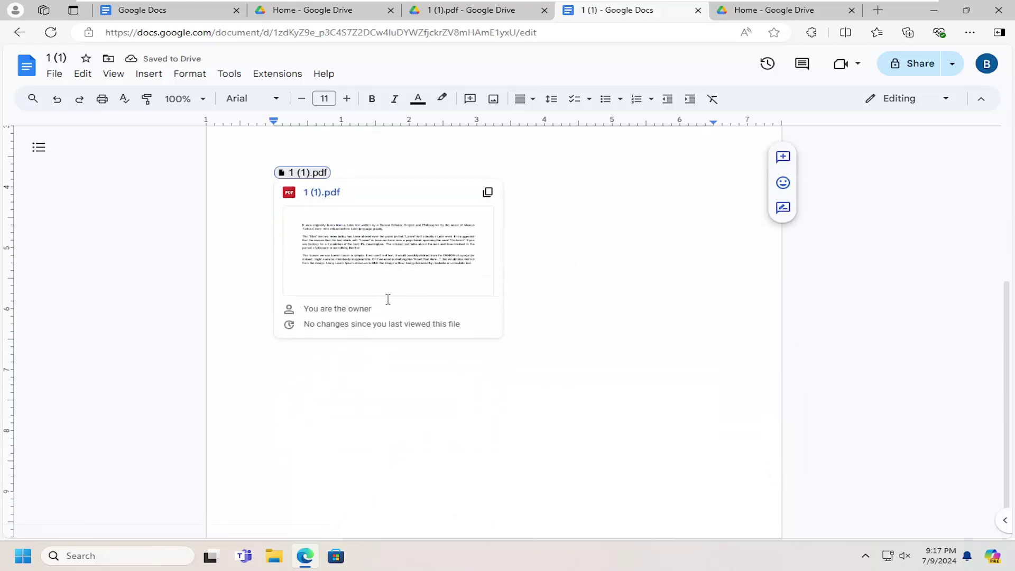
scroll(388, 296, up, 2)
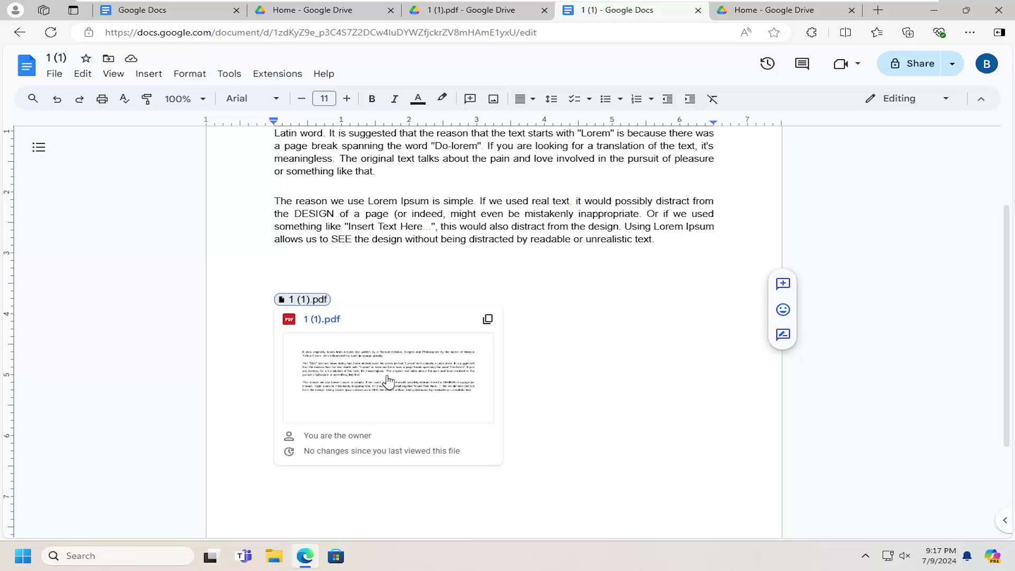
scroll(357, 378, up, 2)
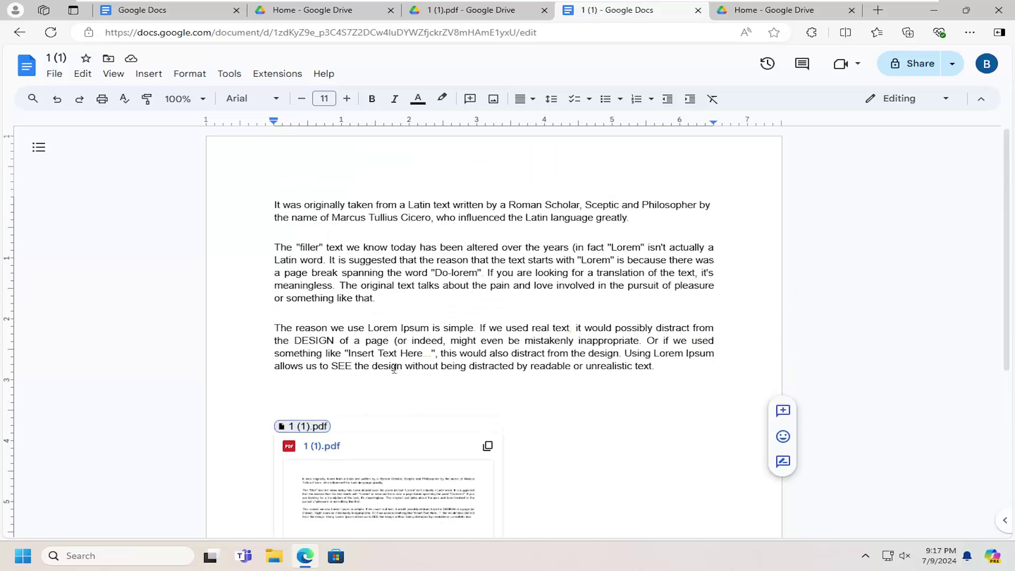
click(404, 481)
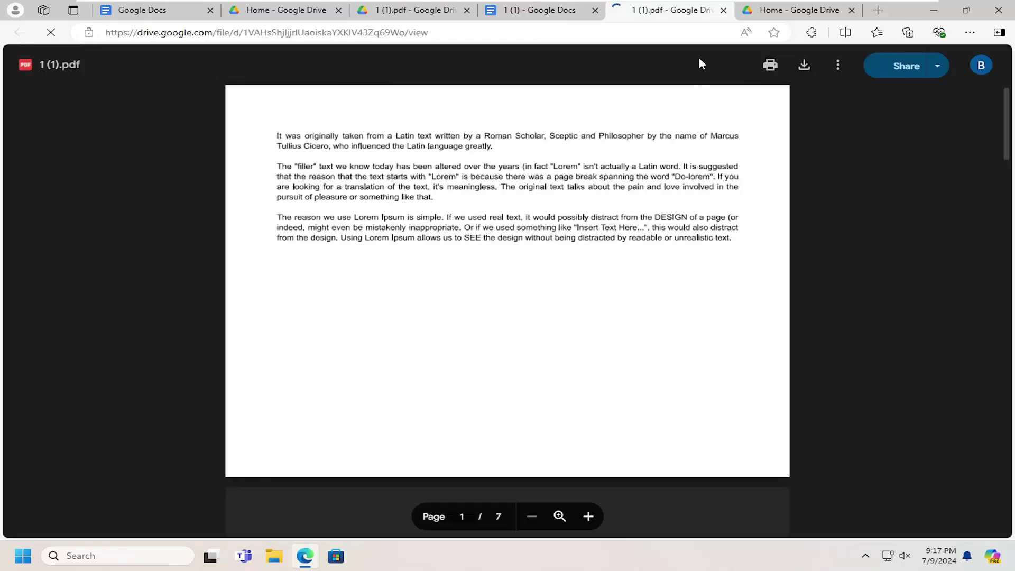
Step: Close the PDF tab and delete the 1 (1).pdf chip from the document
click(722, 10)
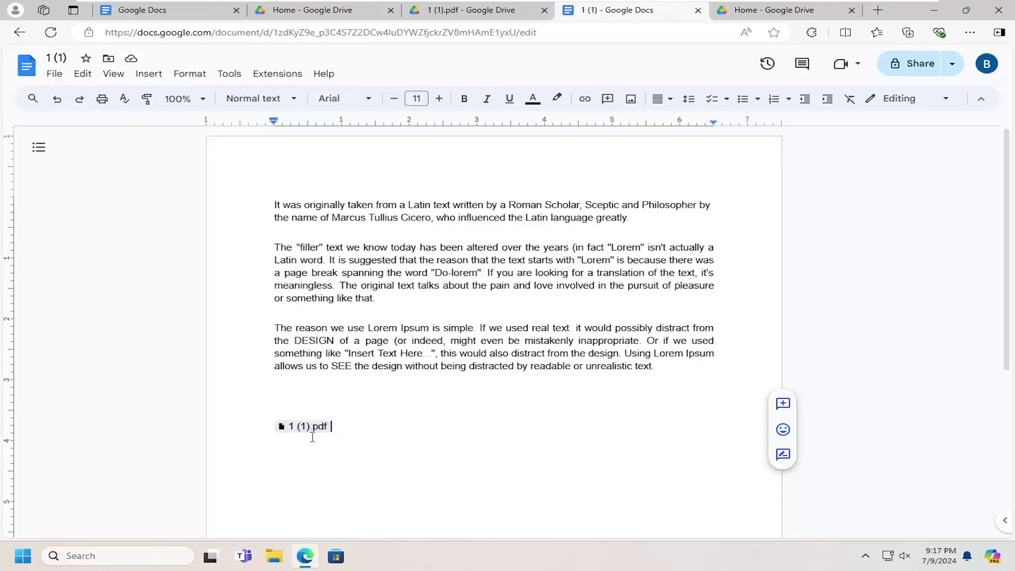
click(291, 425)
key(BackSpace)
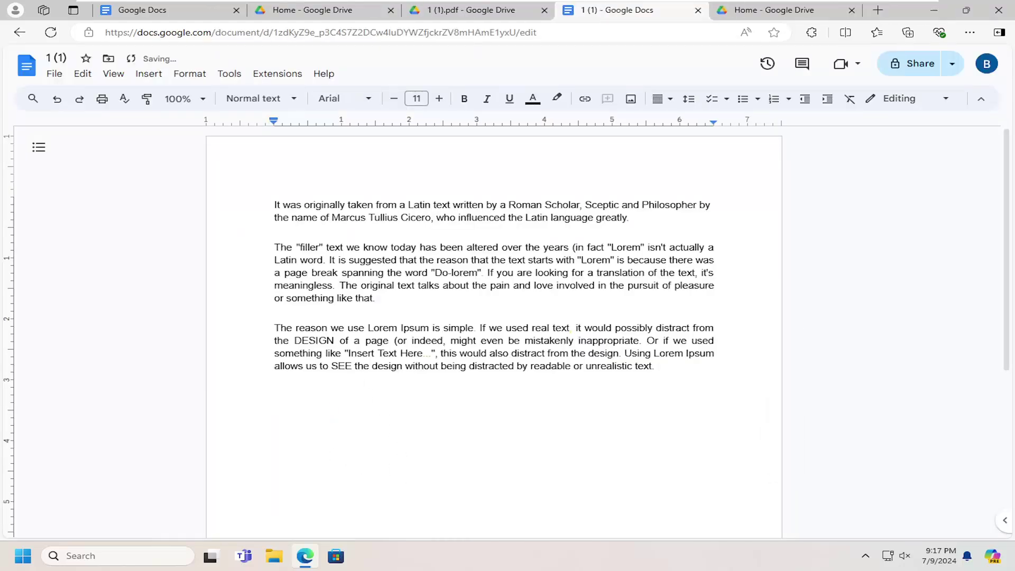